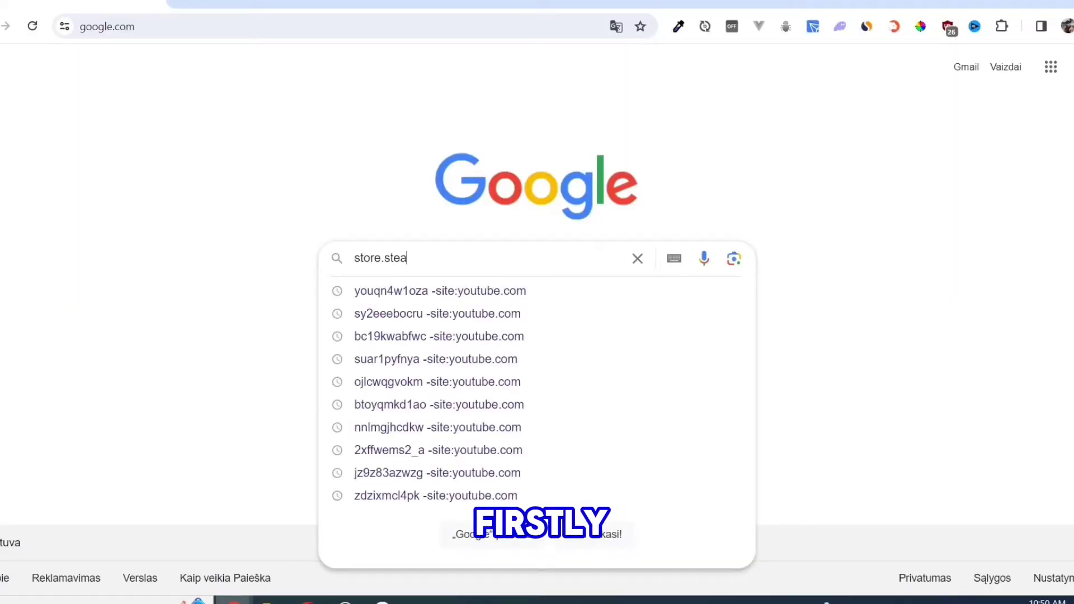
# Open the 'Welcome to Steam' site from the search results, then download and run SteamSetup
pyautogui.press('Return')
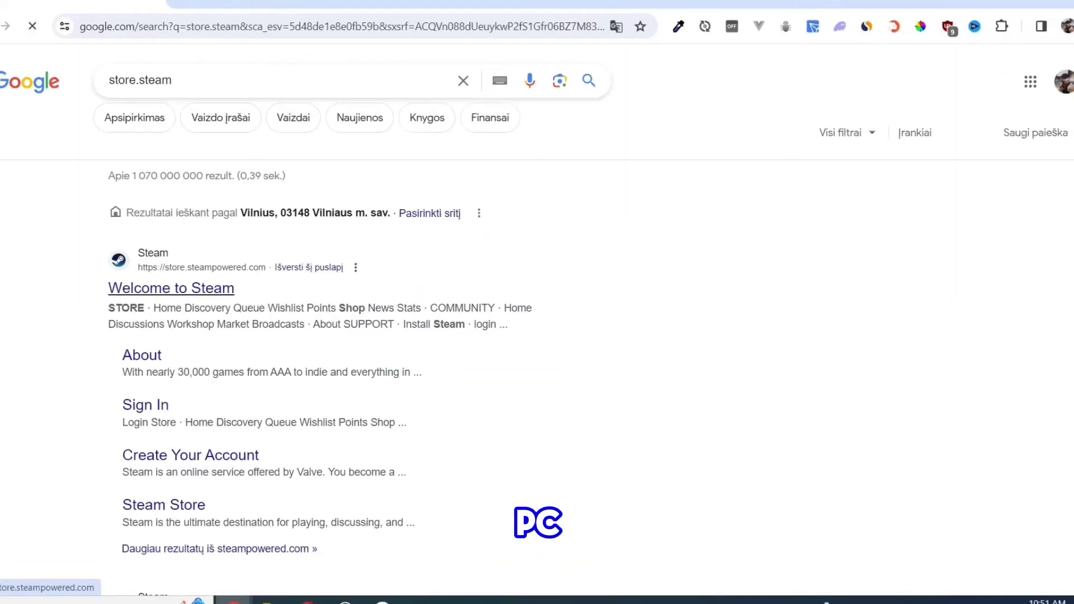
pyautogui.click(172, 287)
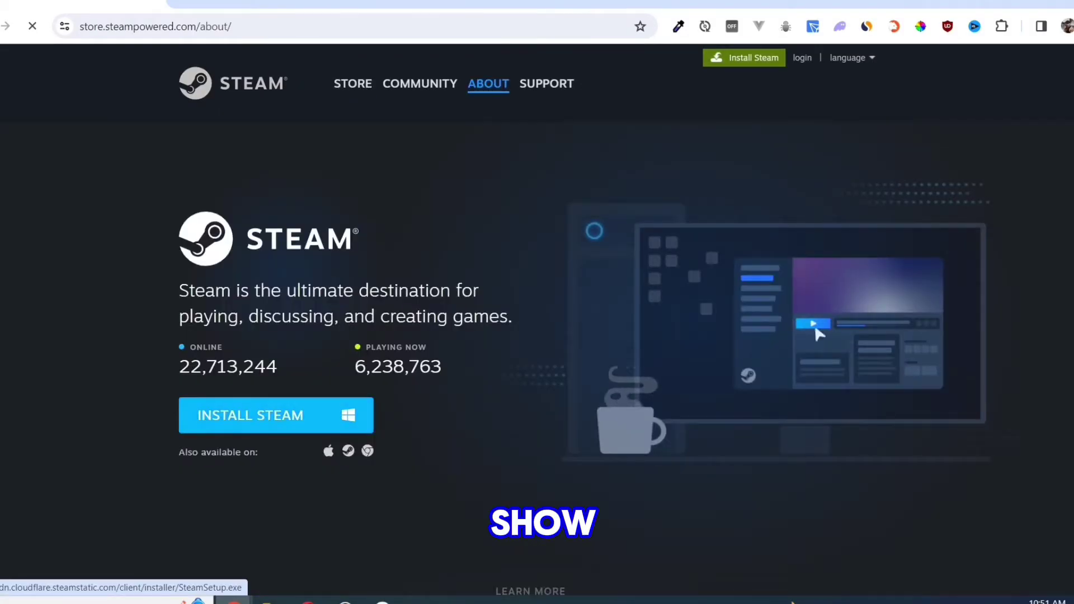
pyautogui.click(277, 413)
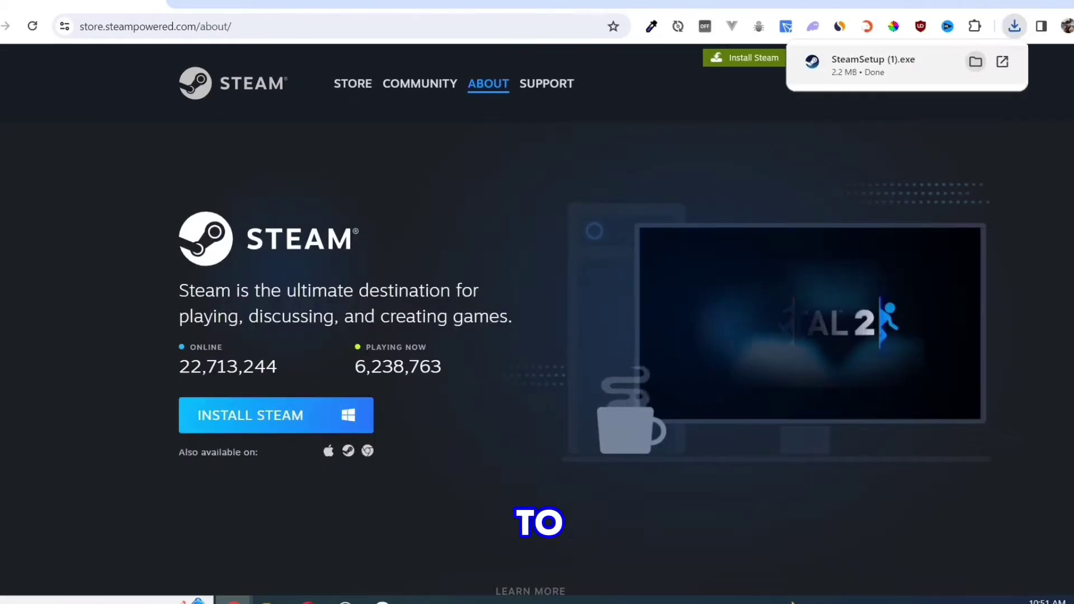
pyautogui.click(975, 60)
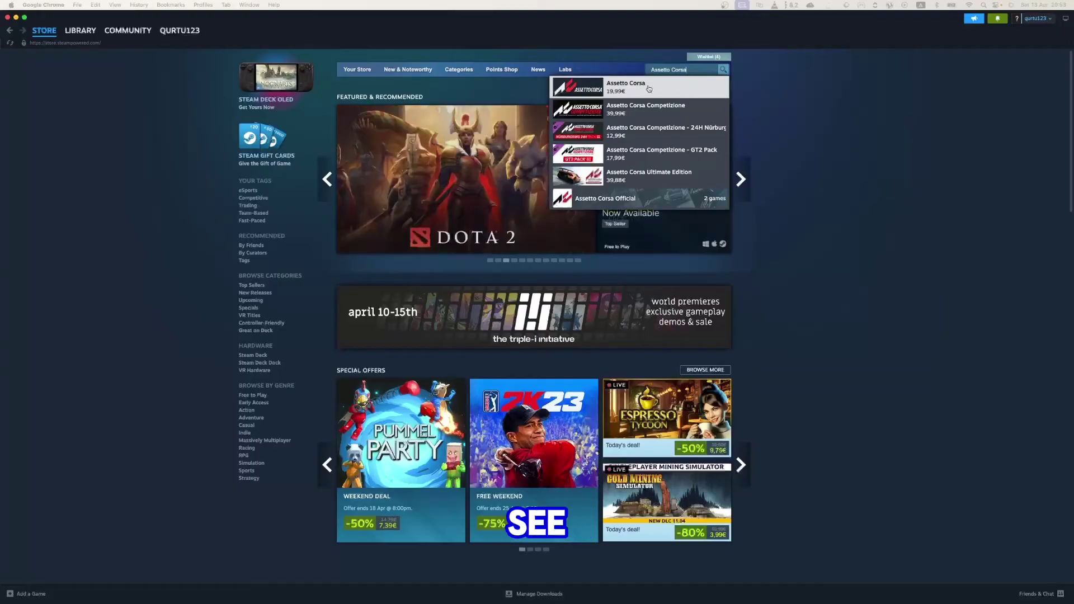
# Add Assetto Corsa to the cart from its store page, at 19,99€
pyautogui.click(690, 92)
pyautogui.scroll(-2, 550, 157)
pyautogui.scroll(-2, 550, 157)
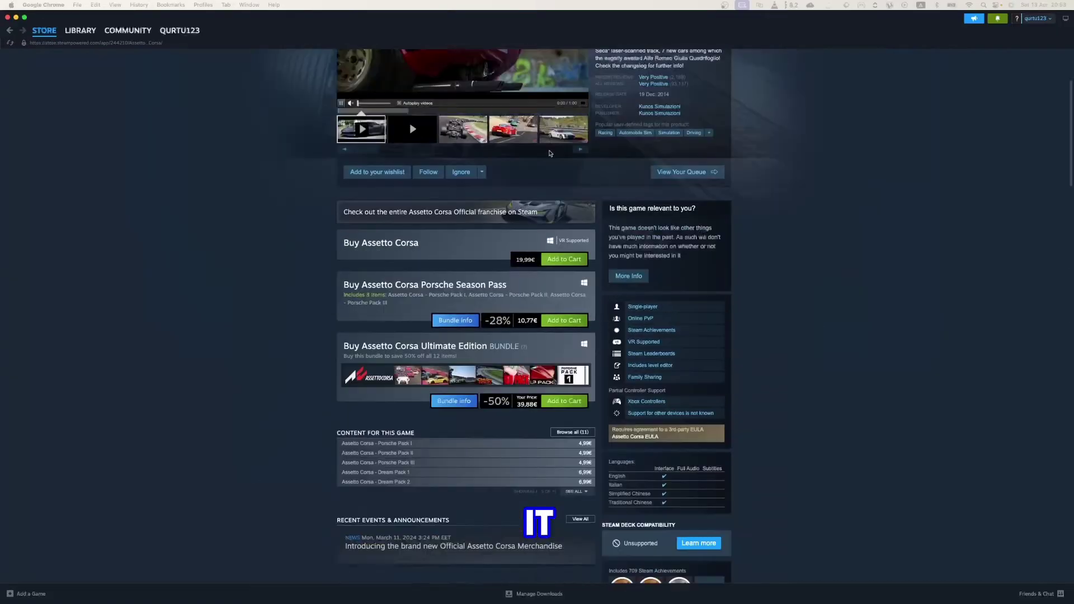
pyautogui.scroll(1, 550, 210)
pyautogui.tripleClick(565, 277)
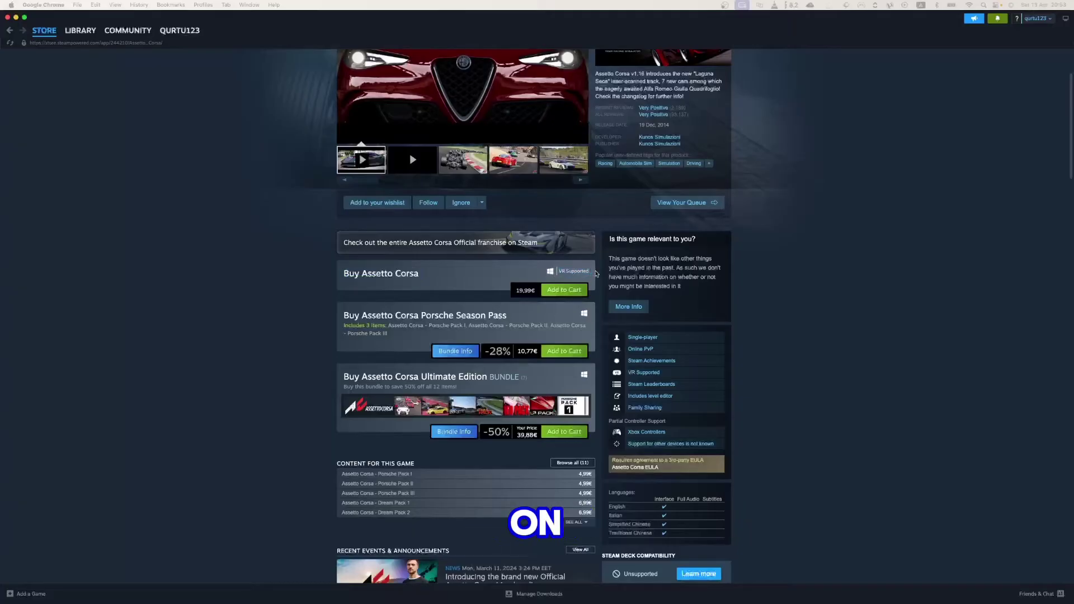
pyautogui.scroll(-1, 564, 295)
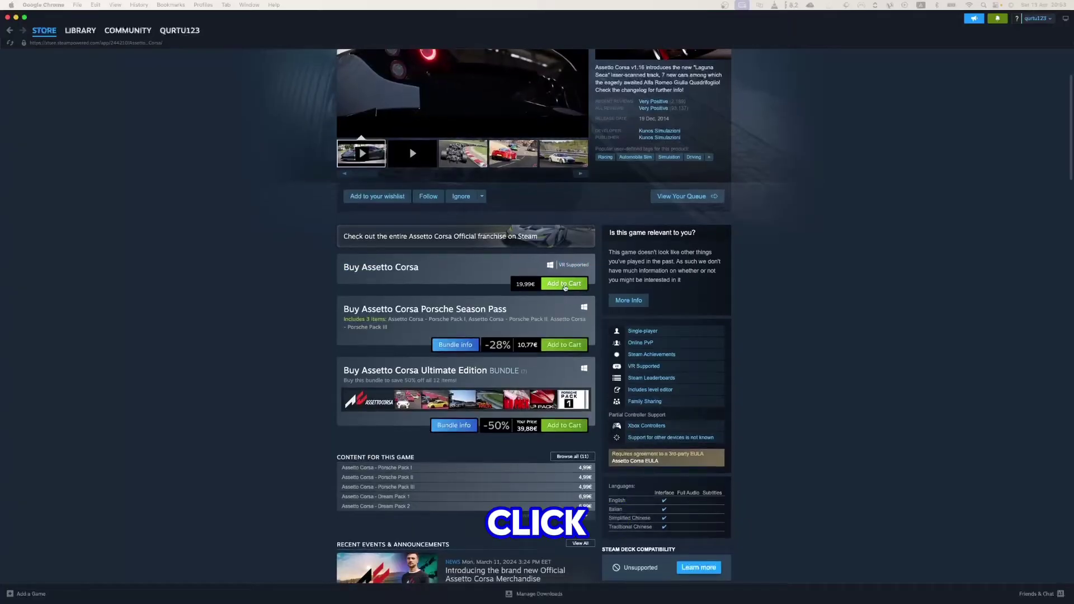
pyautogui.click(564, 285)
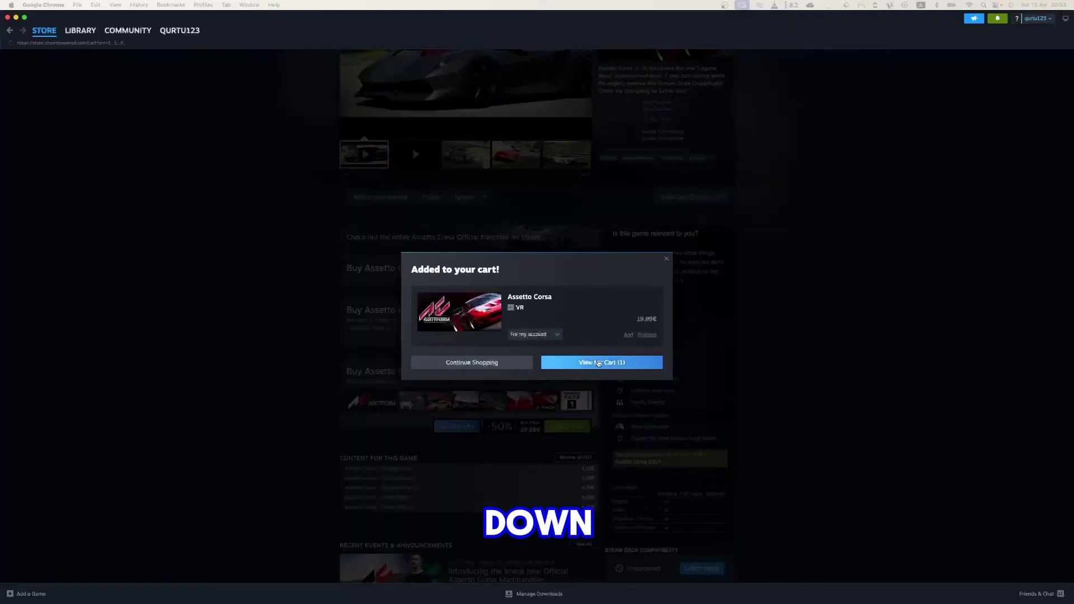
# Set the Assetto Corsa cart purchase to 'For my account' and continue to payment
pyautogui.click(598, 362)
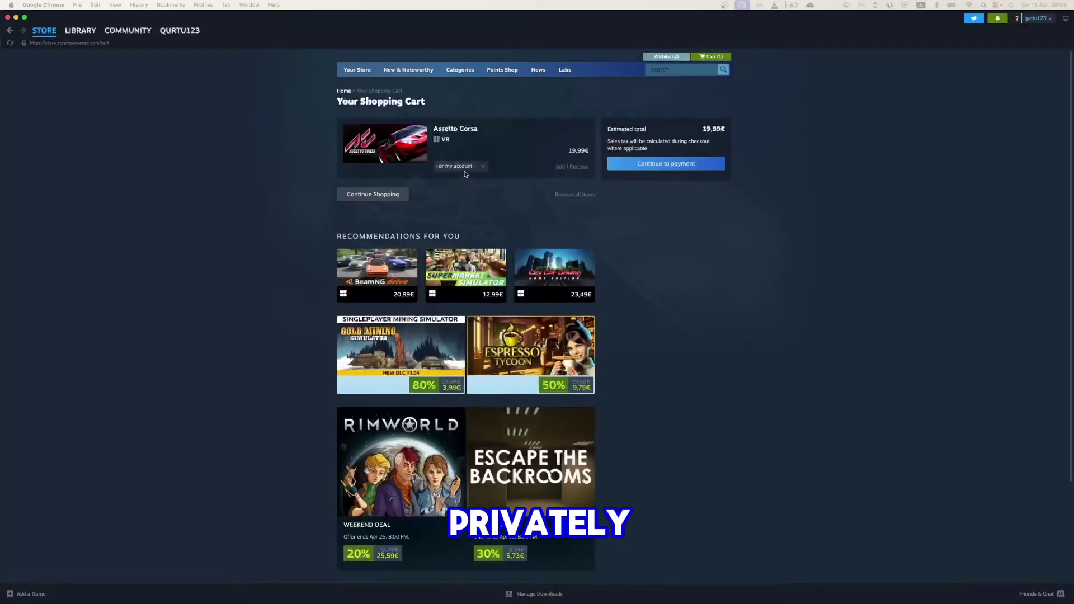
pyautogui.click(469, 171)
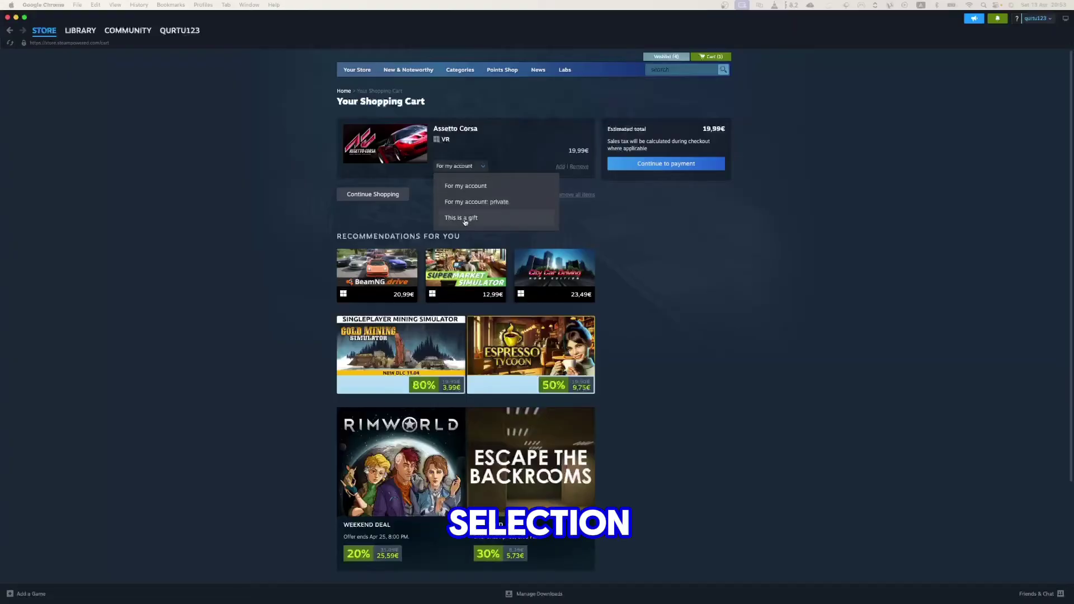
pyautogui.click(470, 188)
pyautogui.click(676, 167)
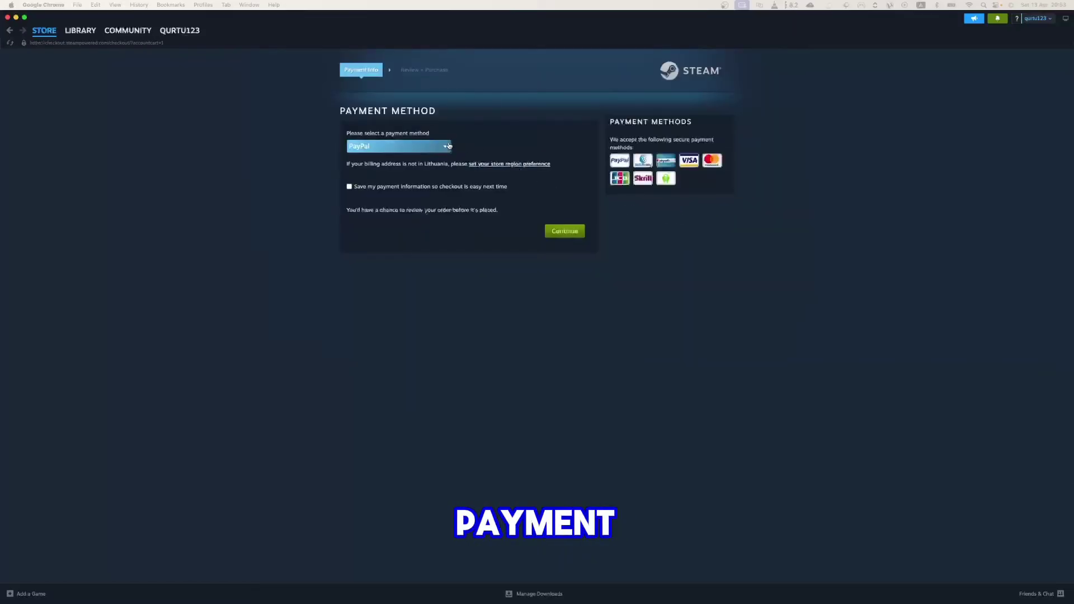
# Keep PayPal as the checkout payment method for the 19,99€ purchase
pyautogui.click(448, 148)
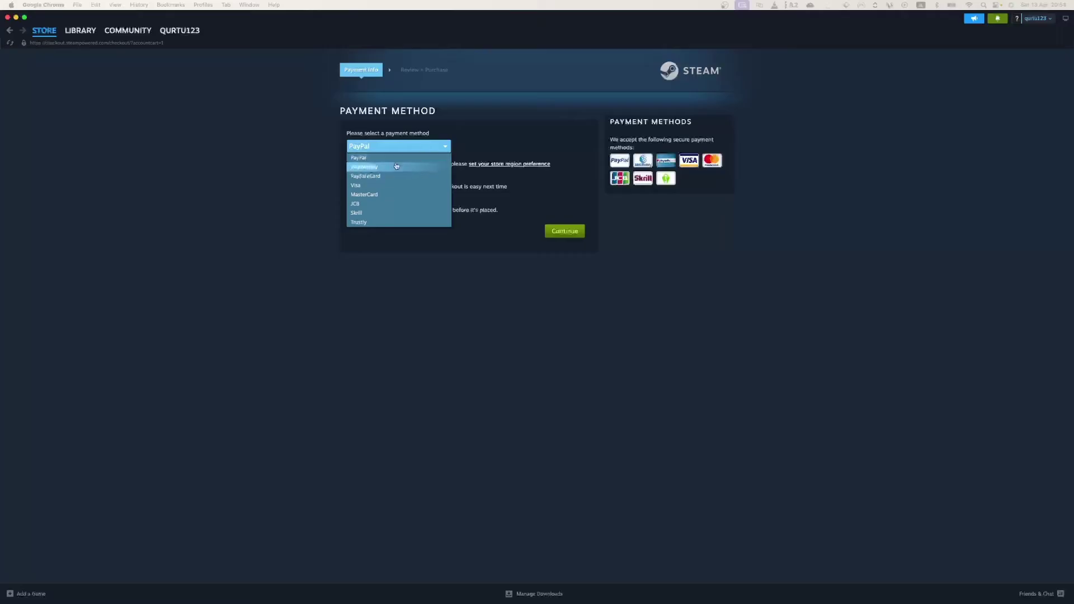
pyautogui.click(438, 147)
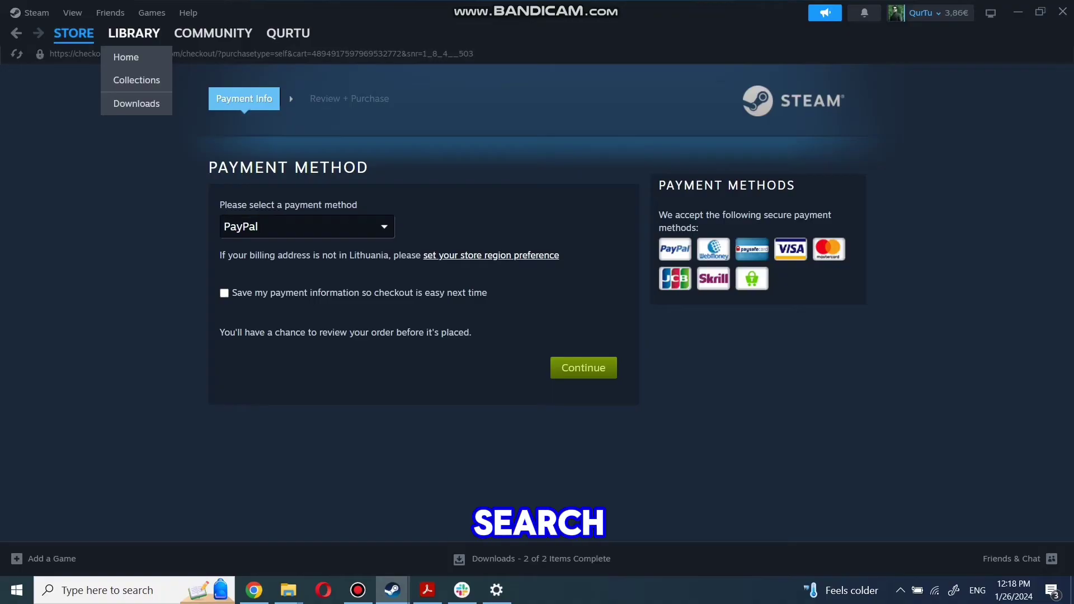
# Clear the Library search, select Bloons TD 6 and install it
pyautogui.click(134, 33)
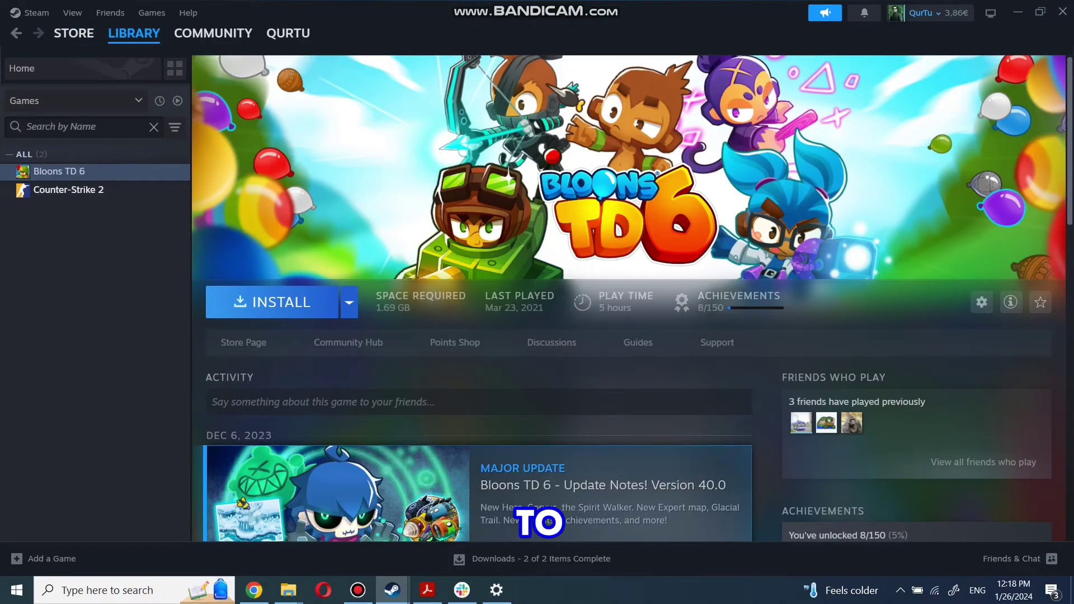
pyautogui.write('game name')
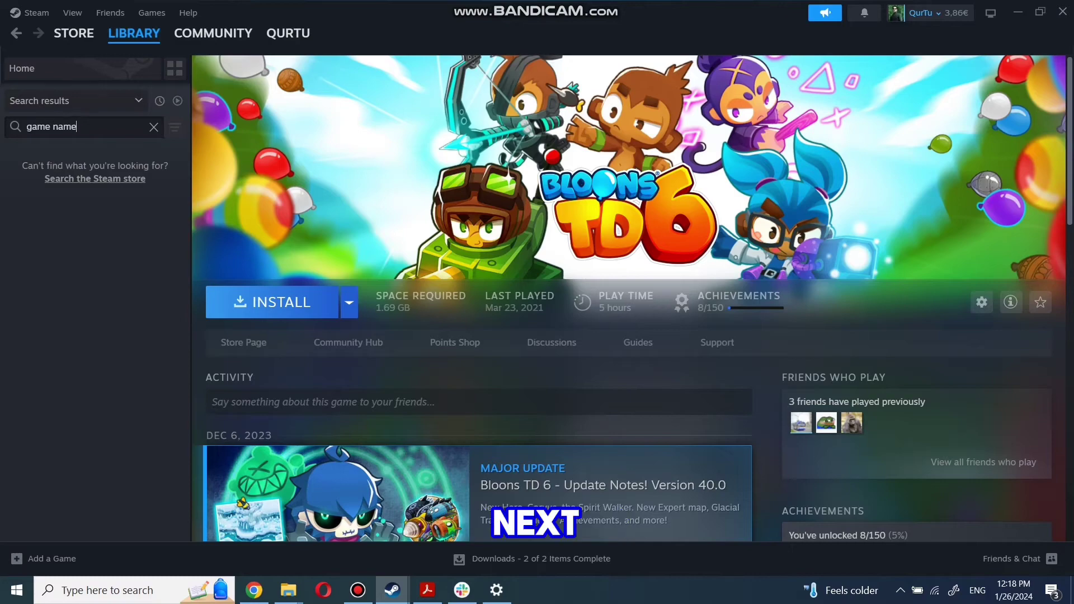
pyautogui.press('BackSpace')
pyautogui.press('BackSpace')
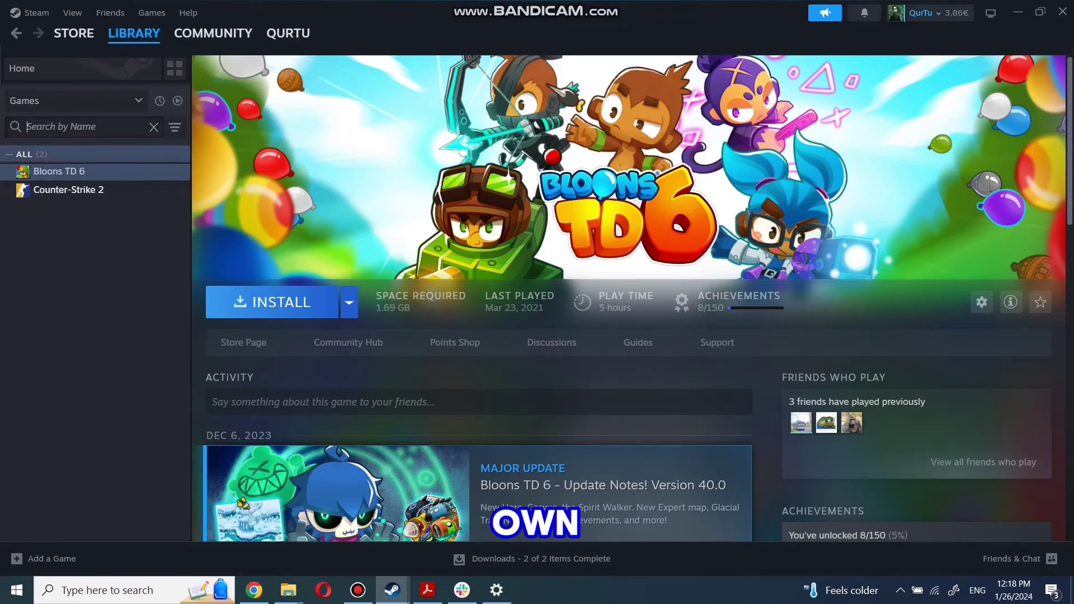
pyautogui.press('Down')
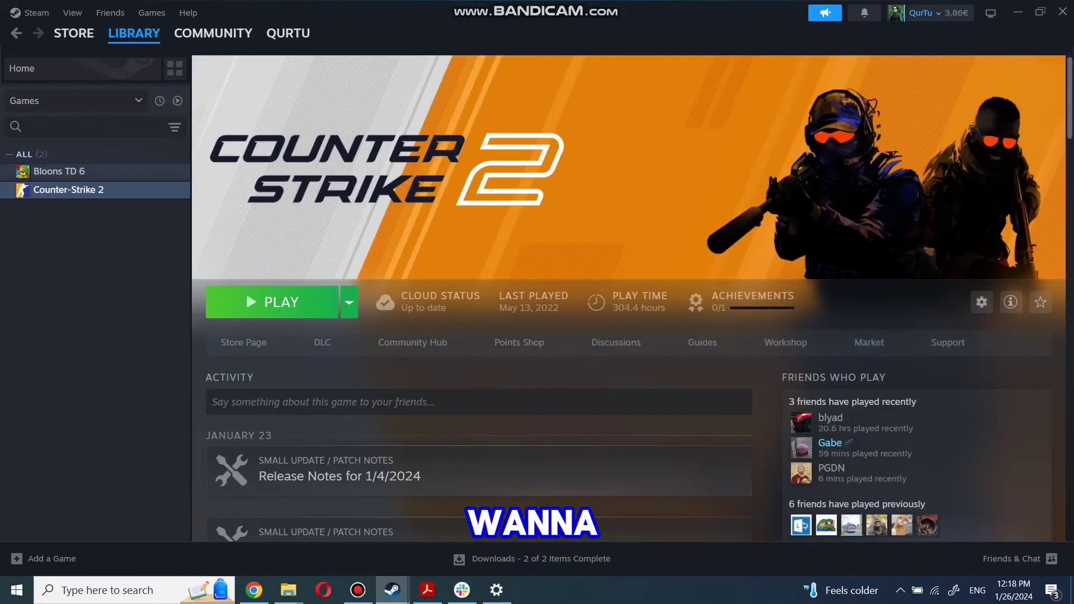
pyautogui.press('Up')
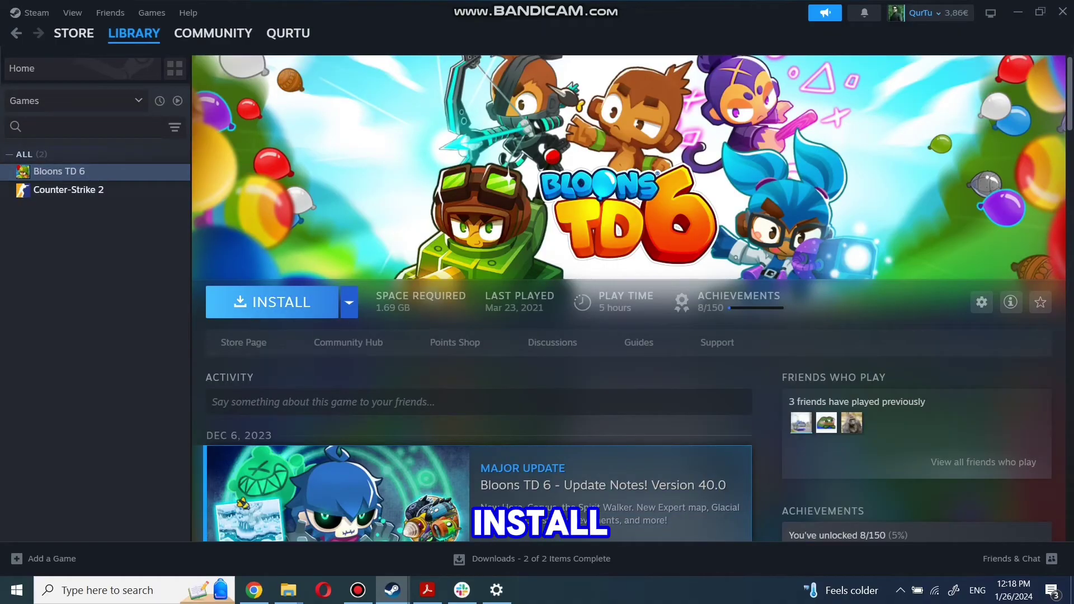
pyautogui.press('Return')
pyautogui.press('Return')
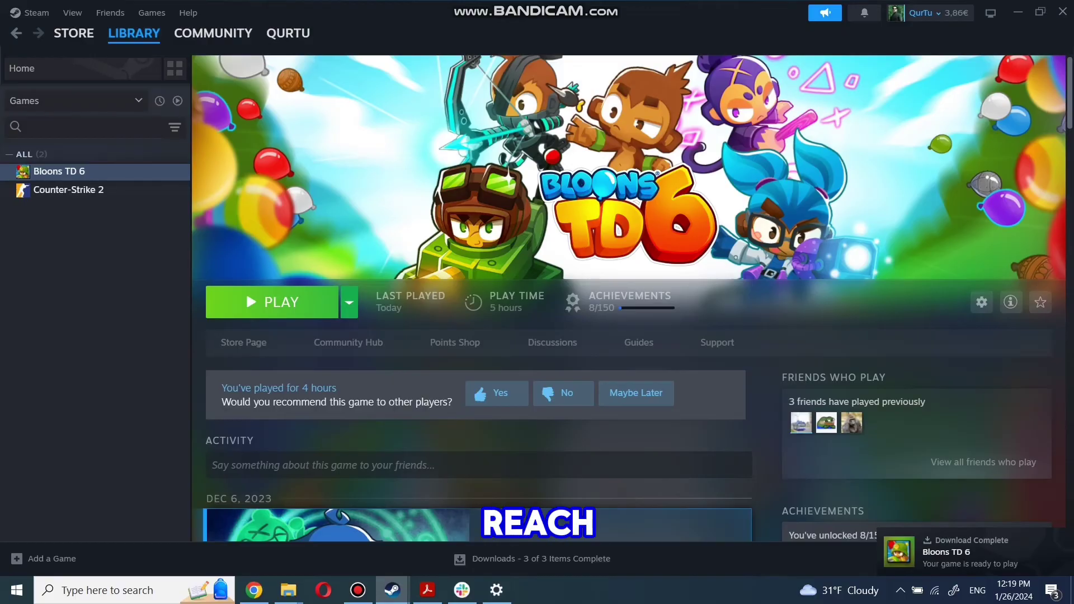
# Start Bloons TD 6 with the green PLAY button in the Library
pyautogui.click(273, 302)
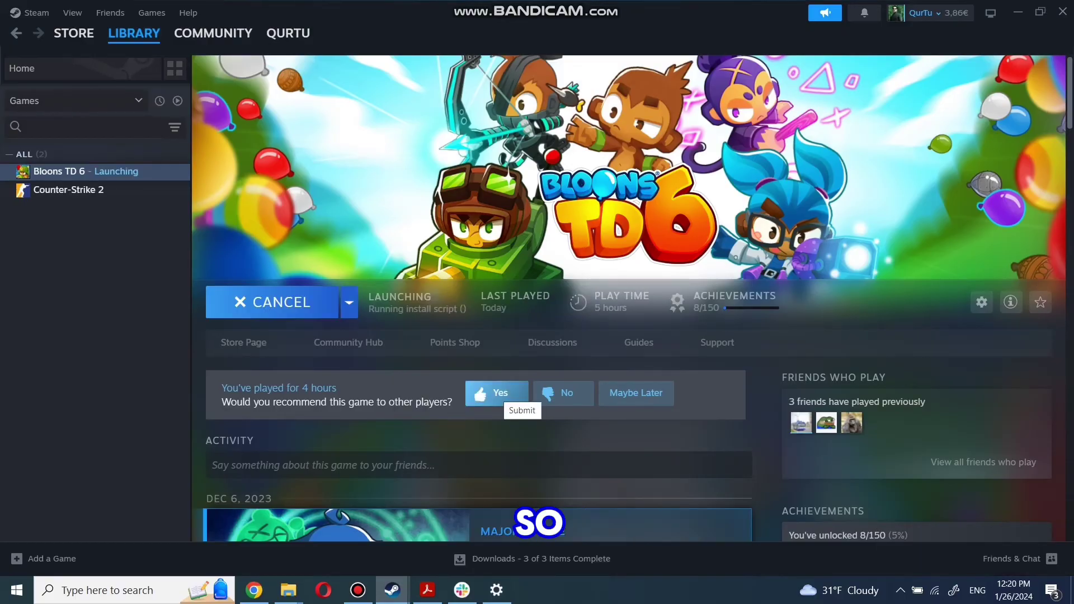